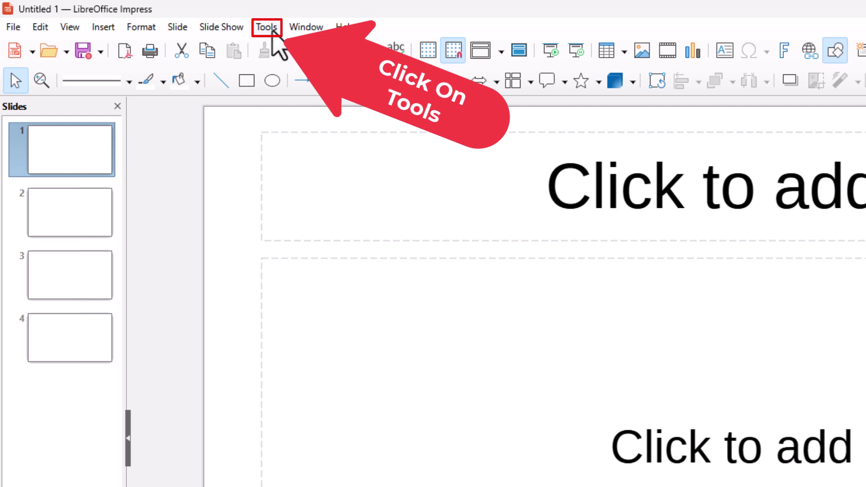
# Step: Open Tools > Options for the program-wide LibreOffice settings
pyautogui.click(272, 31)
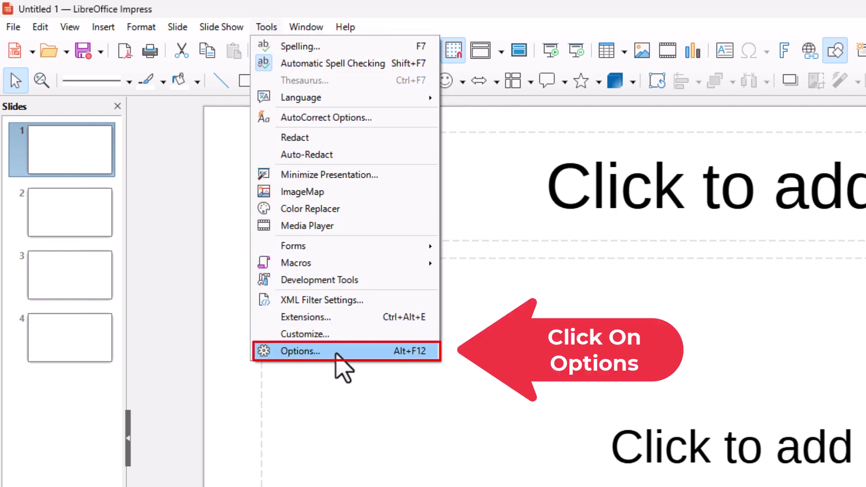
pyautogui.click(335, 358)
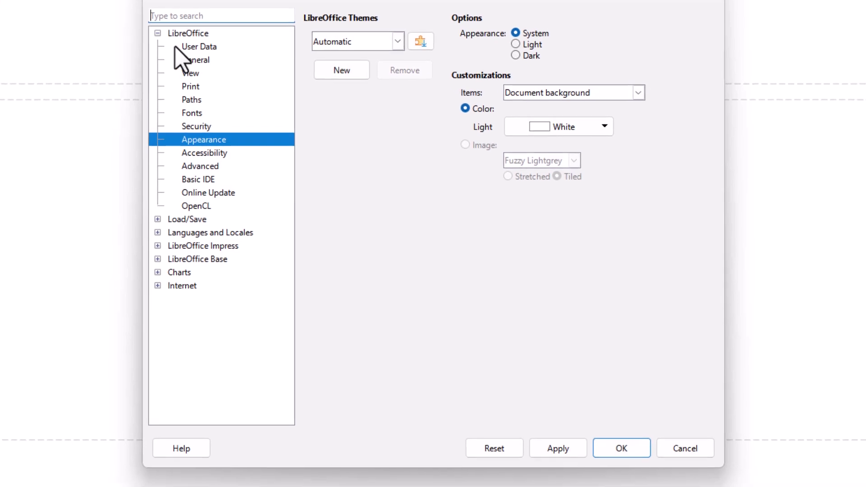
# Step: Show the LibreOffice > Appearance page with Document background as the customised item
pyautogui.click(156, 33)
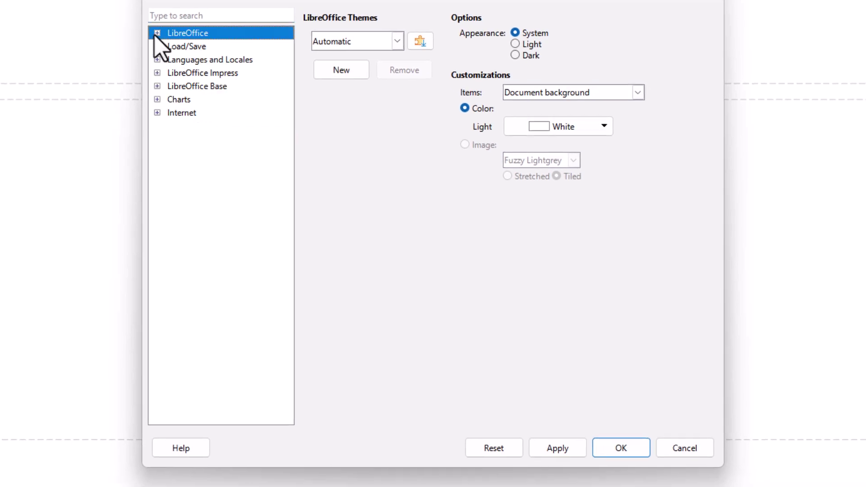
pyautogui.click(156, 33)
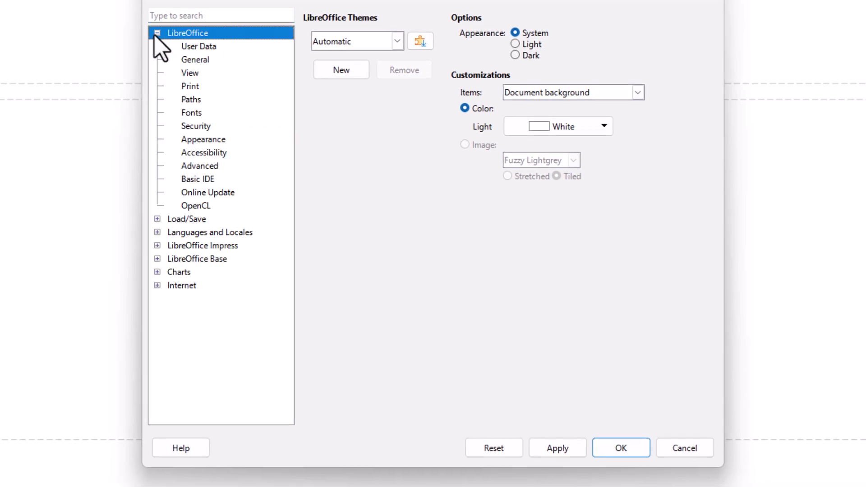
pyautogui.click(230, 142)
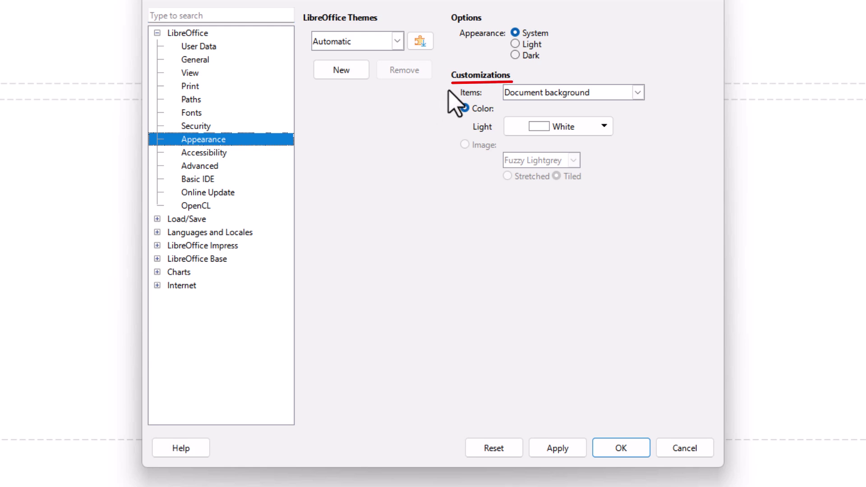
pyautogui.click(634, 94)
pyautogui.click(671, 115)
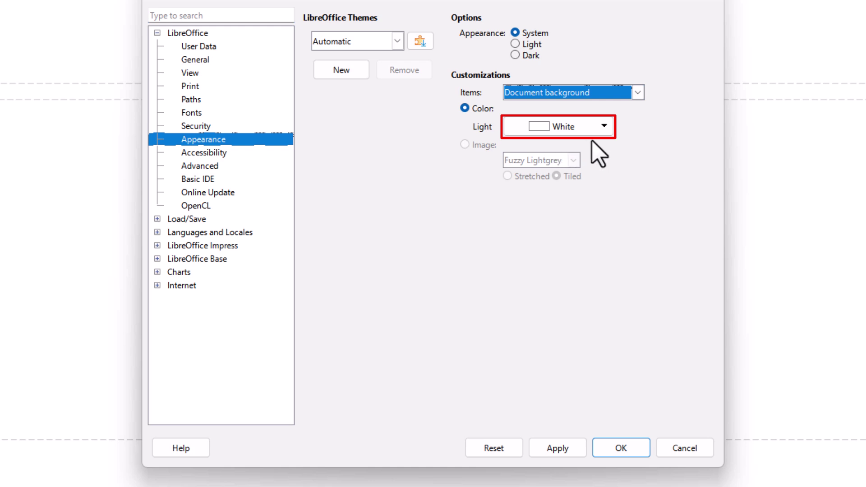
# Step: Choose Light Blue 3 as the document background colour
pyautogui.click(604, 128)
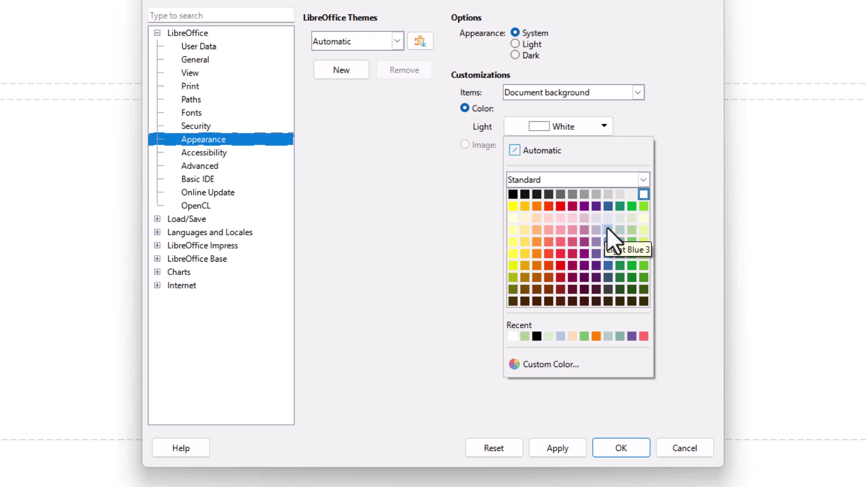
pyautogui.click(608, 230)
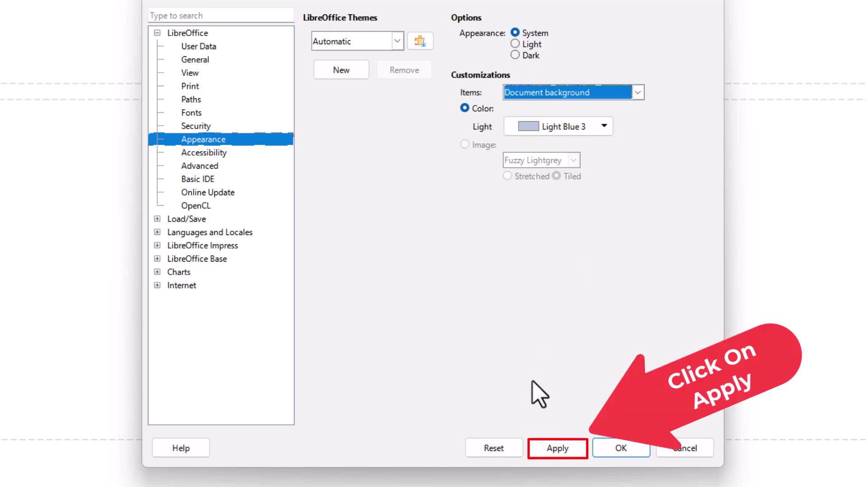
# Step: Apply the Light Blue 3 document background colour
pyautogui.click(557, 450)
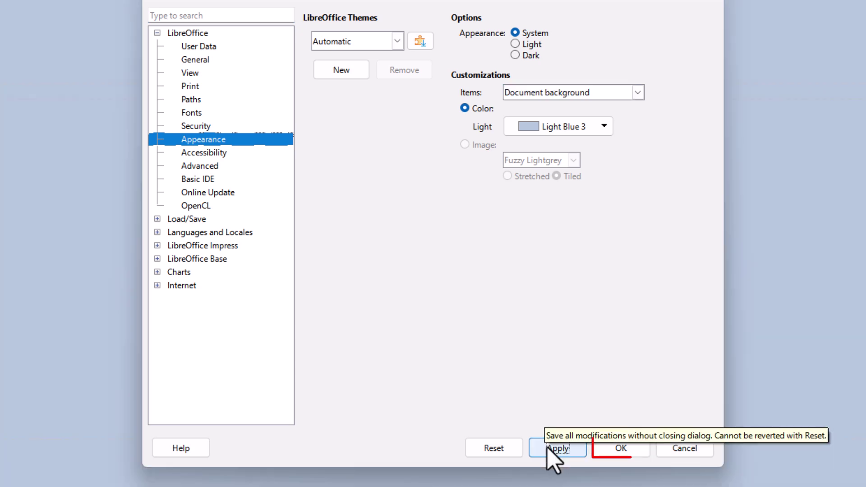